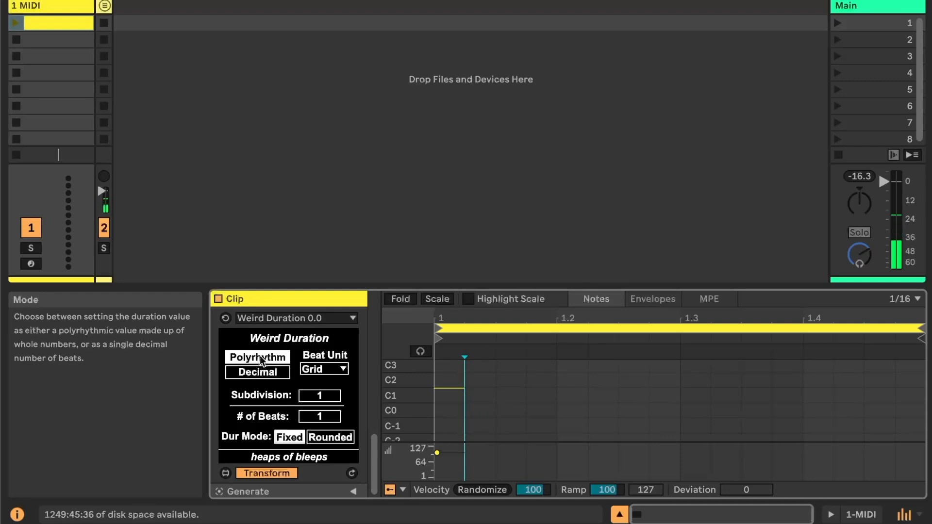
- Look over the Decimal mode controls, return to Polyrhythm mode, and view the Beat Unit options, leaving it on Grid
click(271, 378)
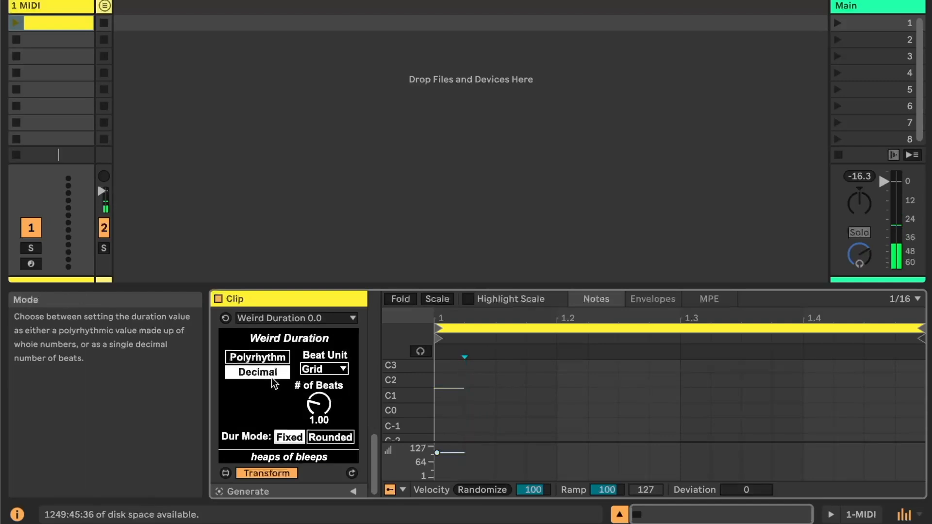
click(269, 358)
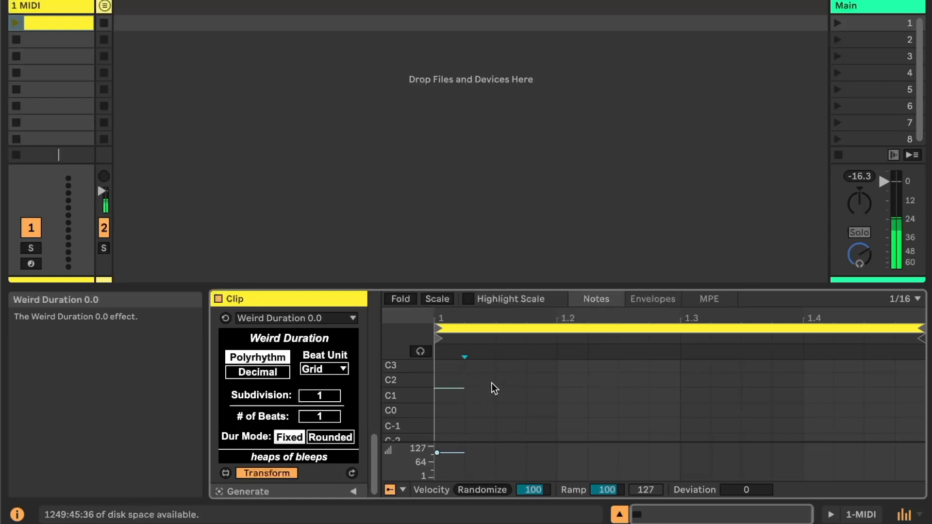
click(322, 368)
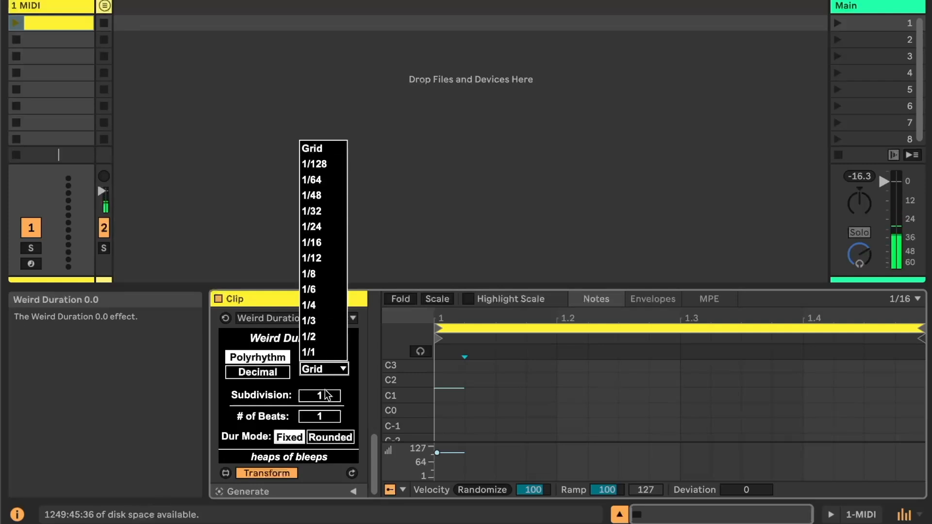
click(377, 359)
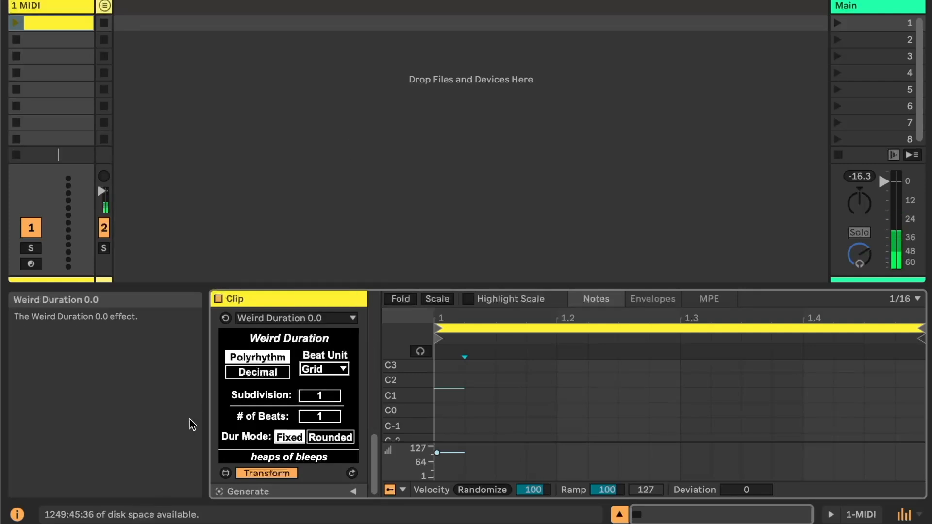
- Select the first note in the clip and set the polyrhythm's # of Beats to 5
double_click(401, 379)
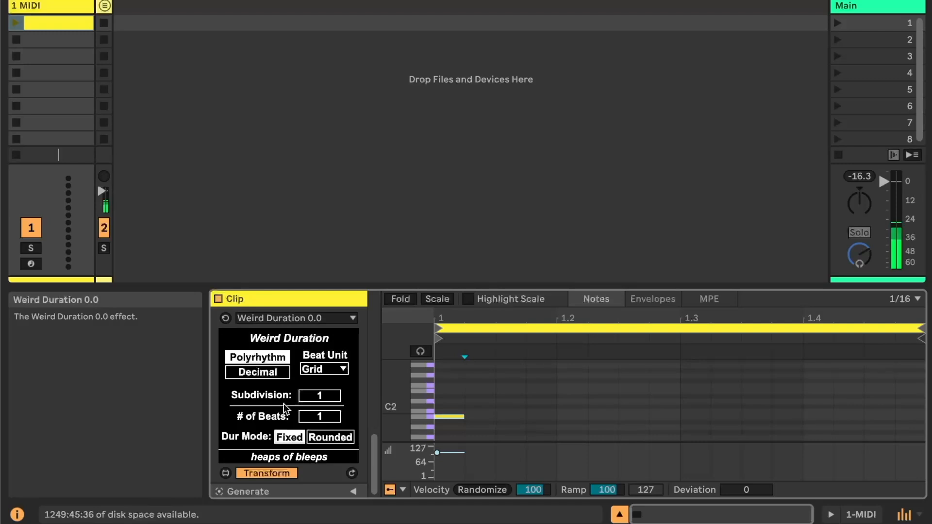
drag(453, 400, 436, 431)
click(320, 415)
text(5)
key(Return)
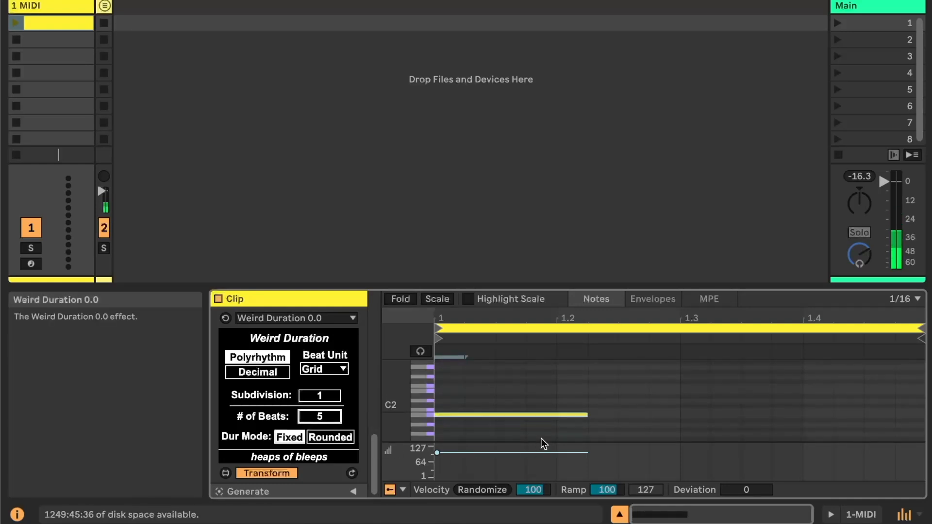
- Set the polyrhythm's Subdivision to 4 for the selected note
drag(316, 396, 315, 391)
click(317, 396)
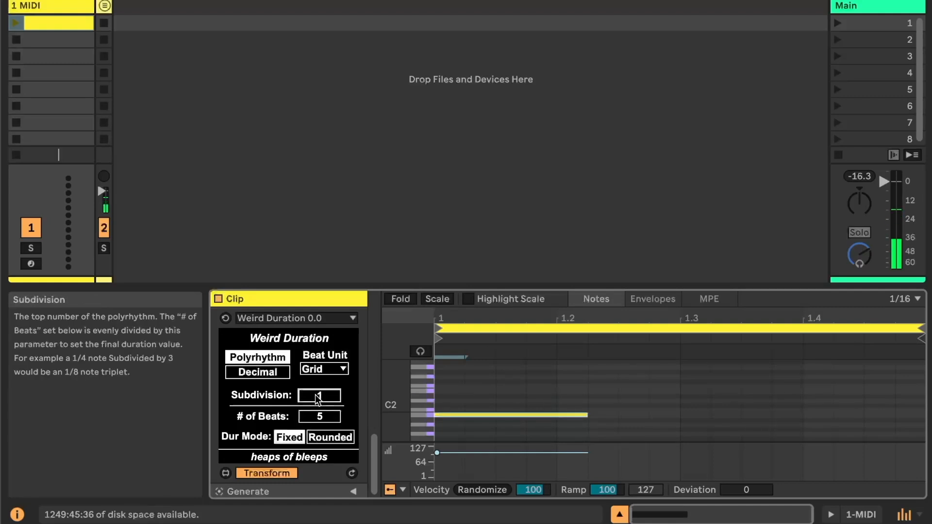
text(4)
key(Return)
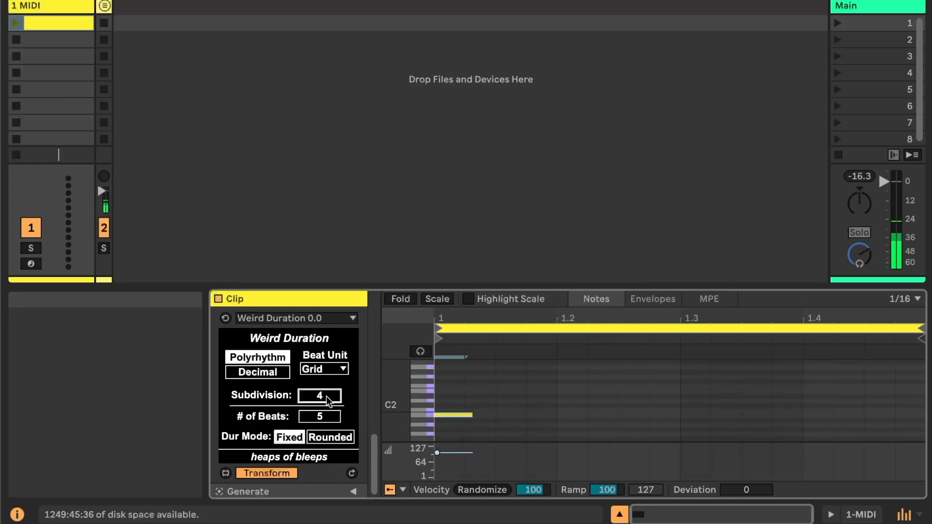
- Set the Subdivision to 7 and the # of Beats to 16 for the selected note
text(7)
key(Return)
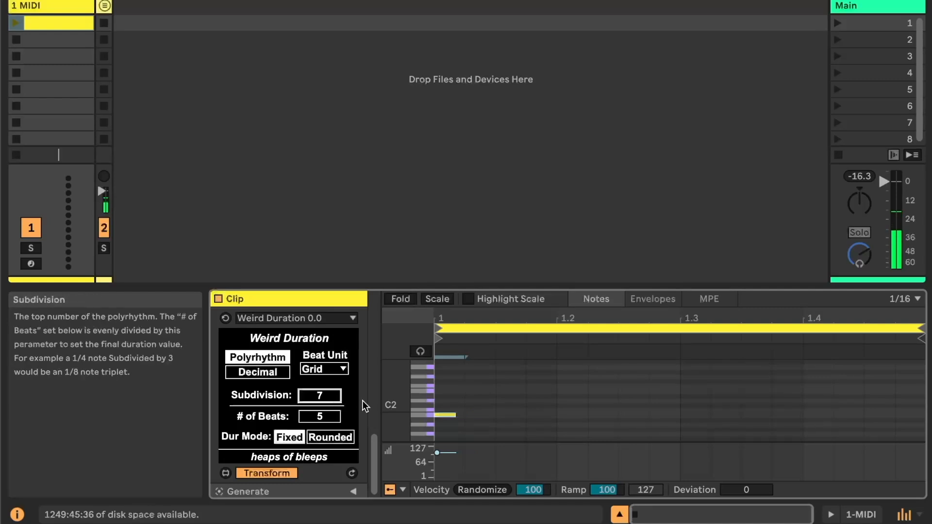
click(438, 398)
click(441, 415)
click(312, 418)
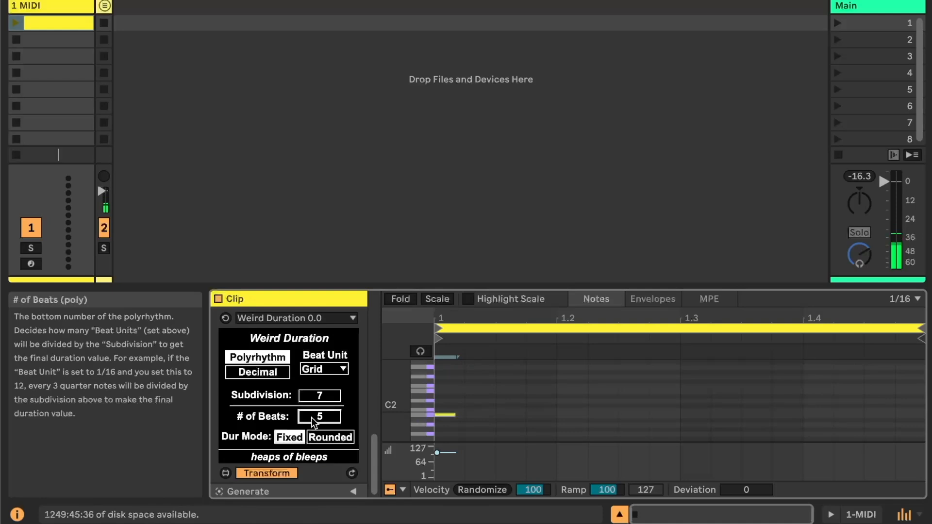
text(16)
key(Return)
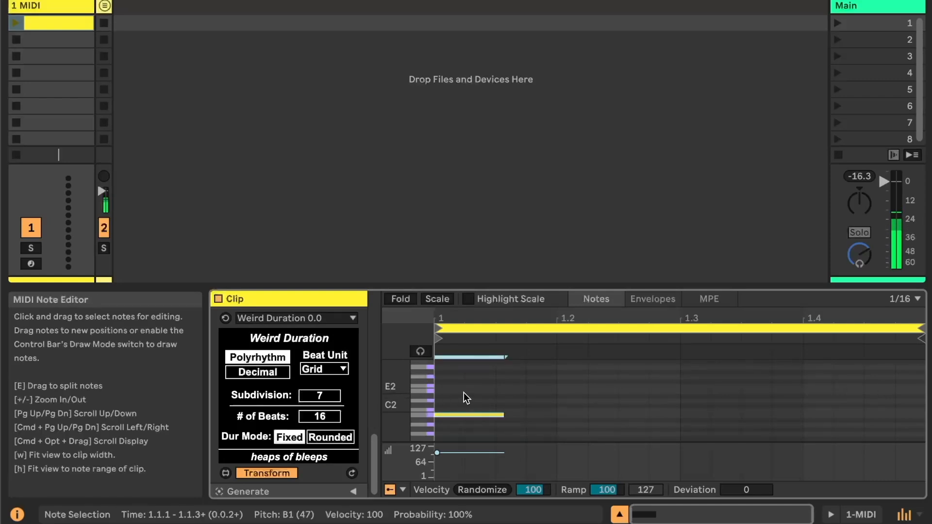
- Switch Weird Duration to Decimal mode and set the # of Beats to 6.82
click(245, 373)
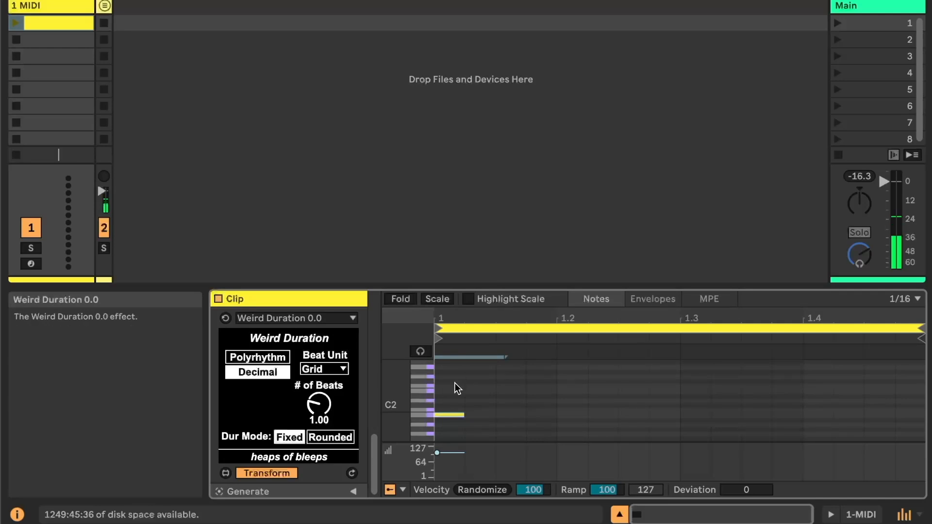
click(316, 410)
text(6.82)
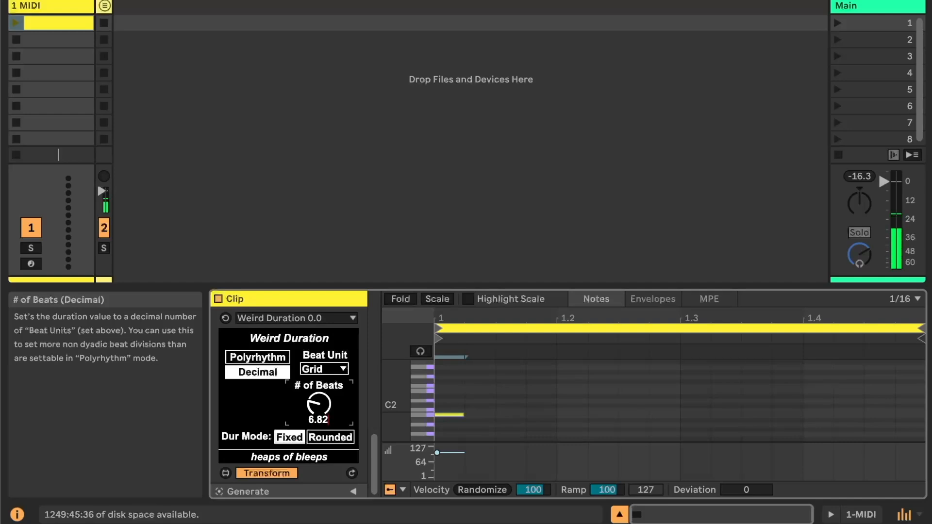
key(Return)
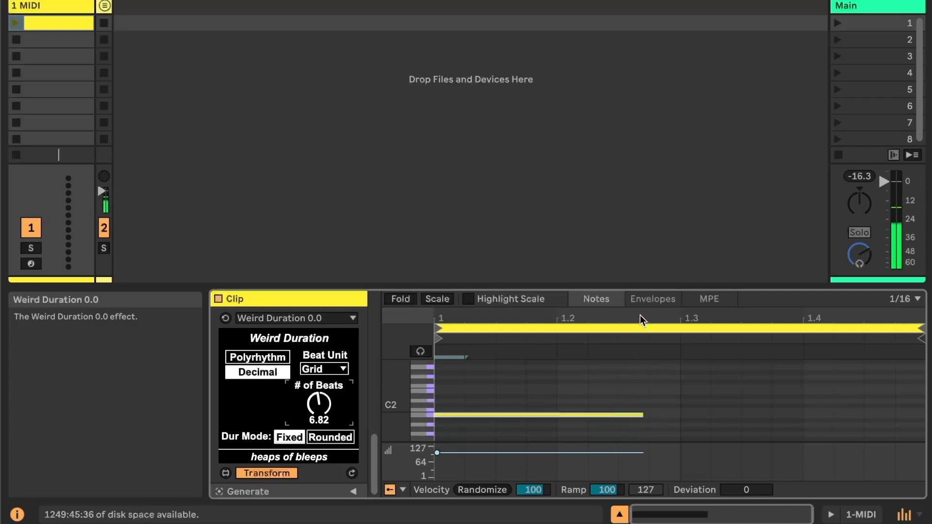
- Return the decimal # of Beats to 1.00 and stretch the B1 note to end at 1.3
drag(319, 404, 343, 418)
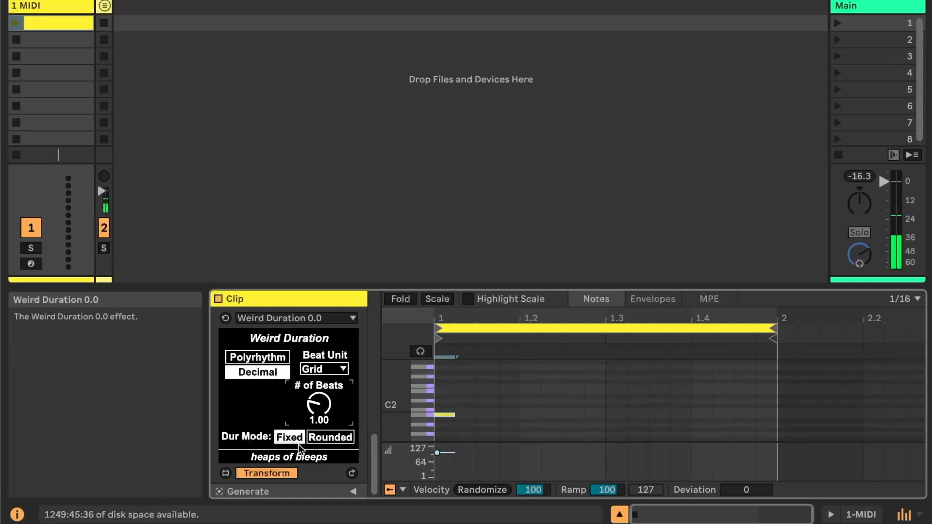
key(Delete)
double_click(444, 416)
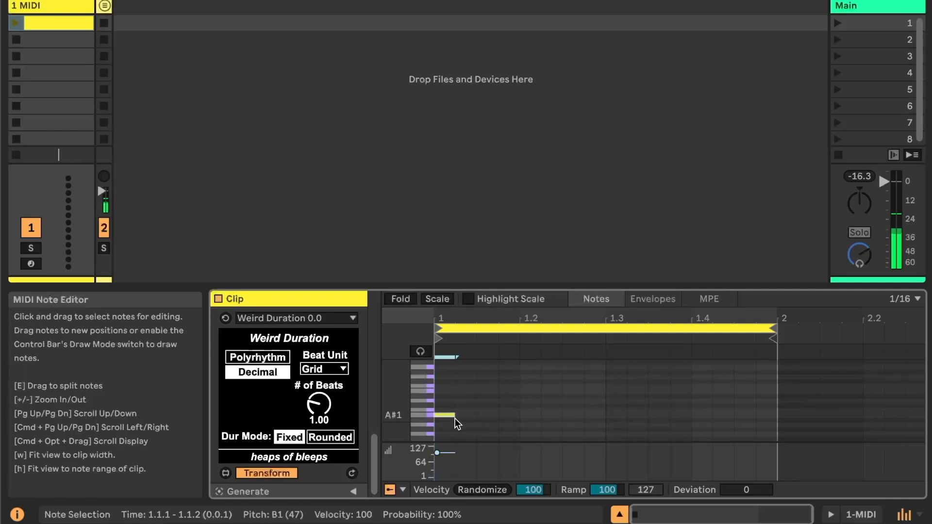
drag(450, 415, 626, 414)
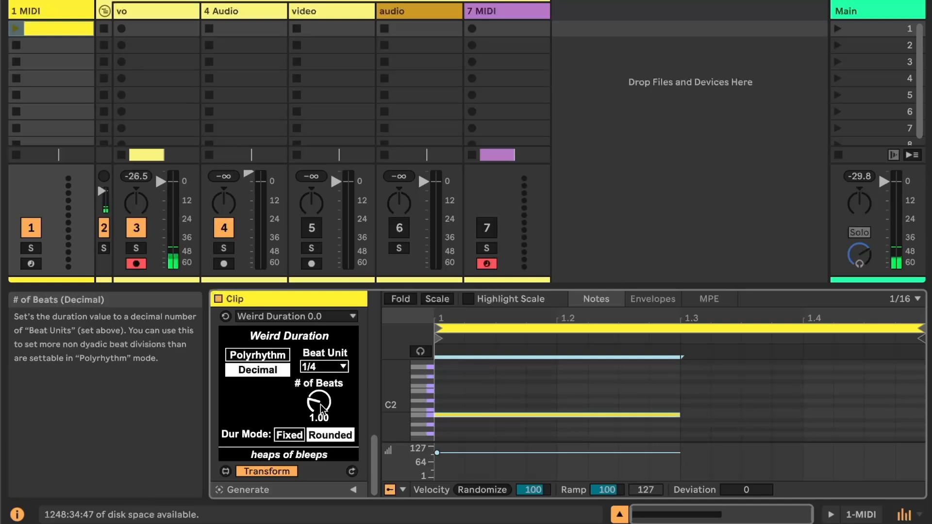
- Select the stretched B1 note and set the decimal # of Beats to 1.25
drag(537, 389, 573, 420)
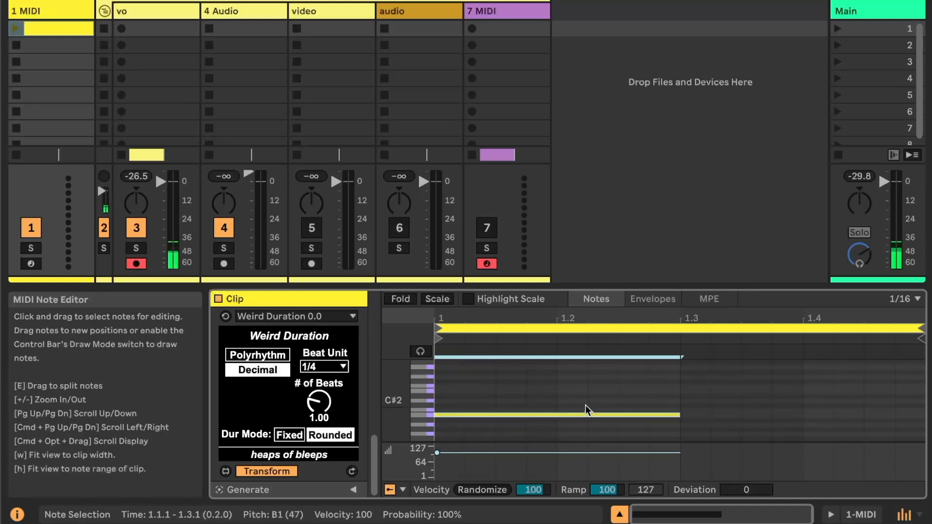
click(320, 413)
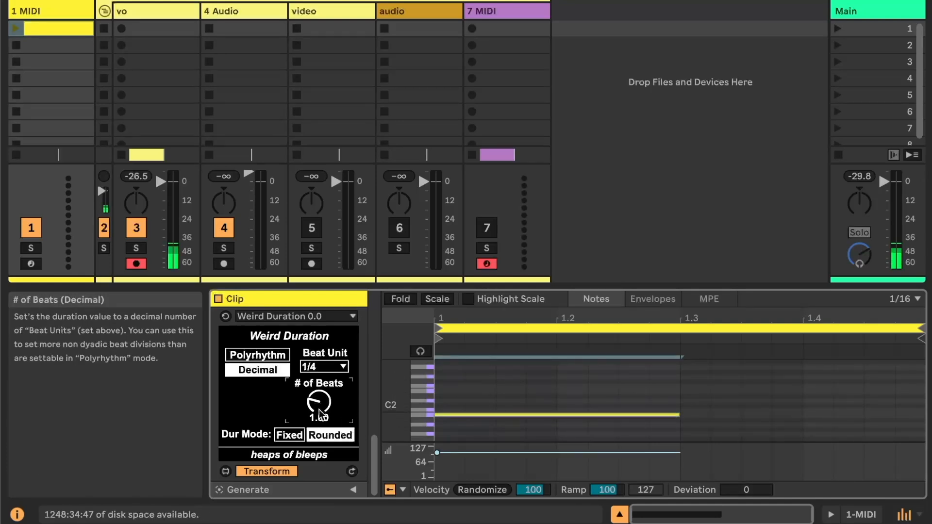
text(1.2)
key(Return)
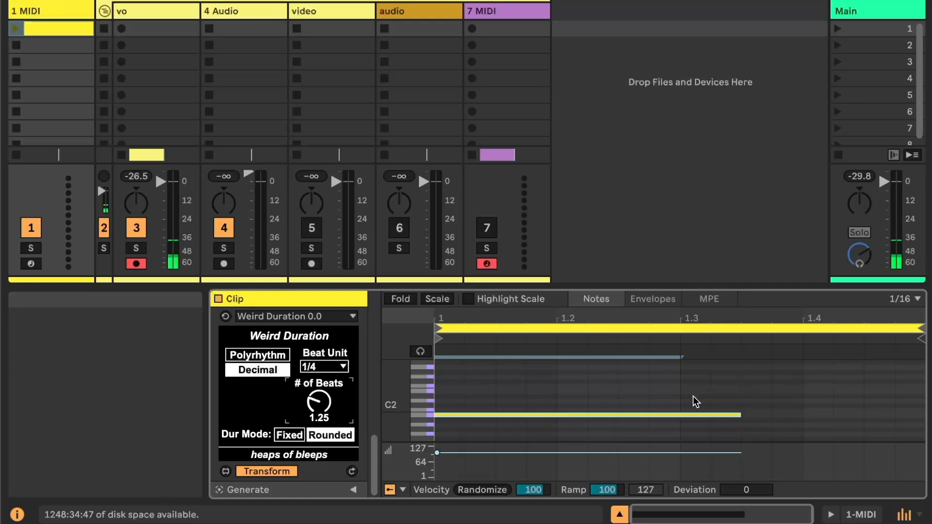
- Raise the decimal # of Beats to 1.69, and finally set it to 0.78
drag(316, 409, 316, 395)
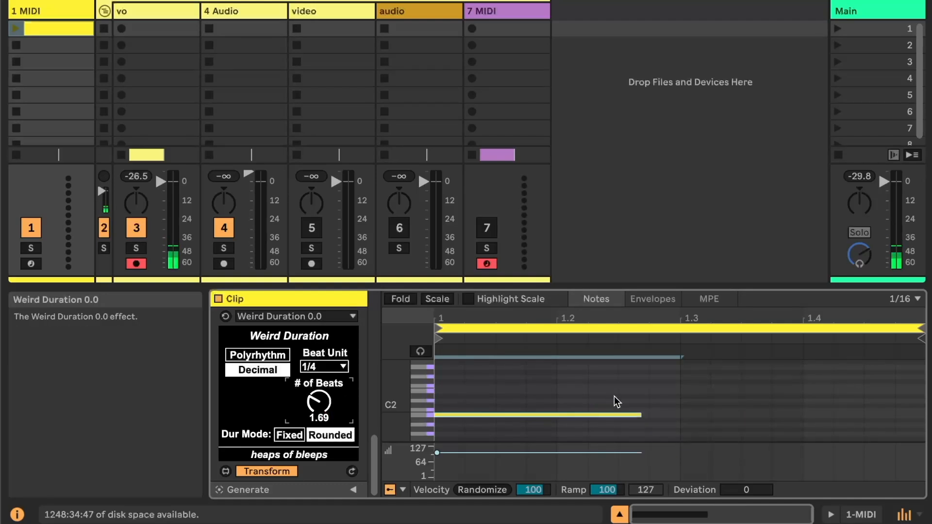
text(.7)
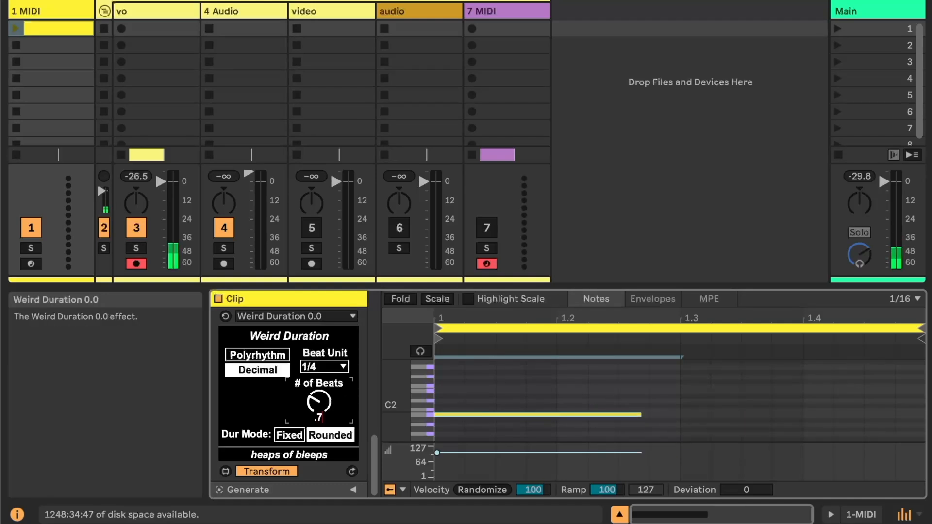
text(8)
key(Return)
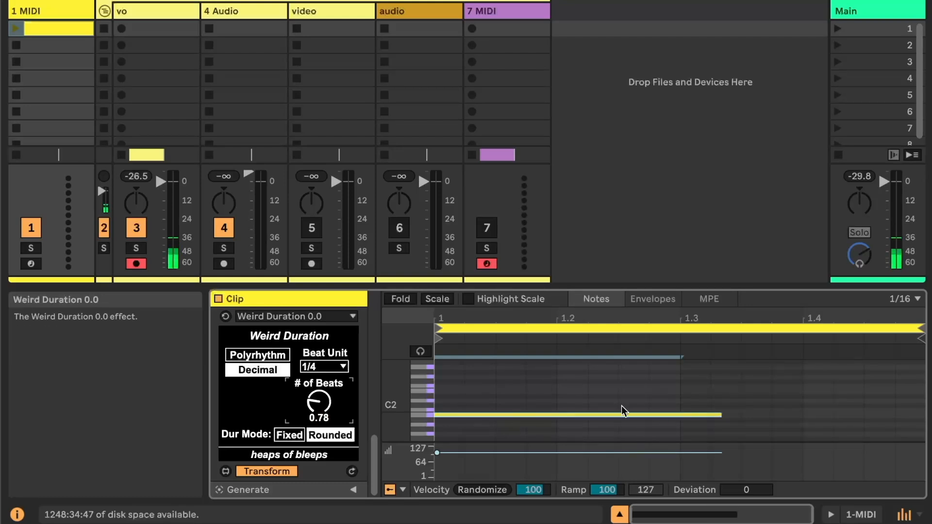